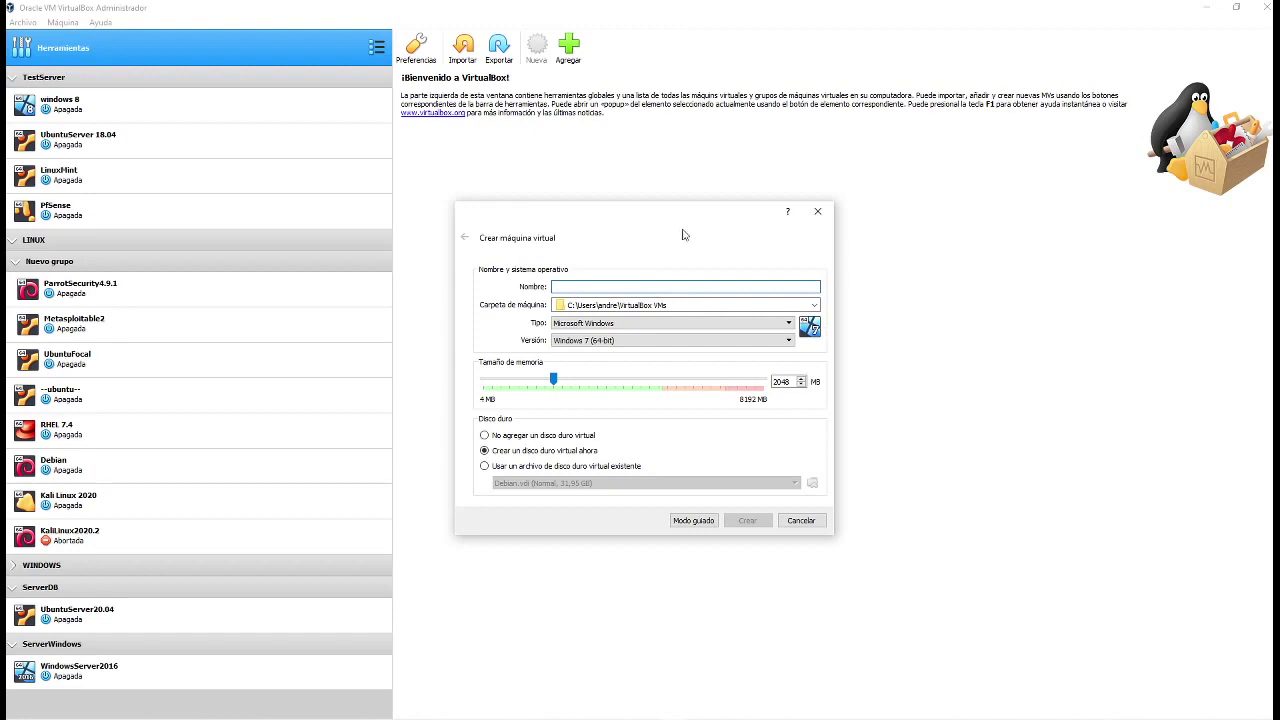
Name the new virtual machine jhvfhasdi and keep the default machine folder.
drag(684, 235, 455, 258)
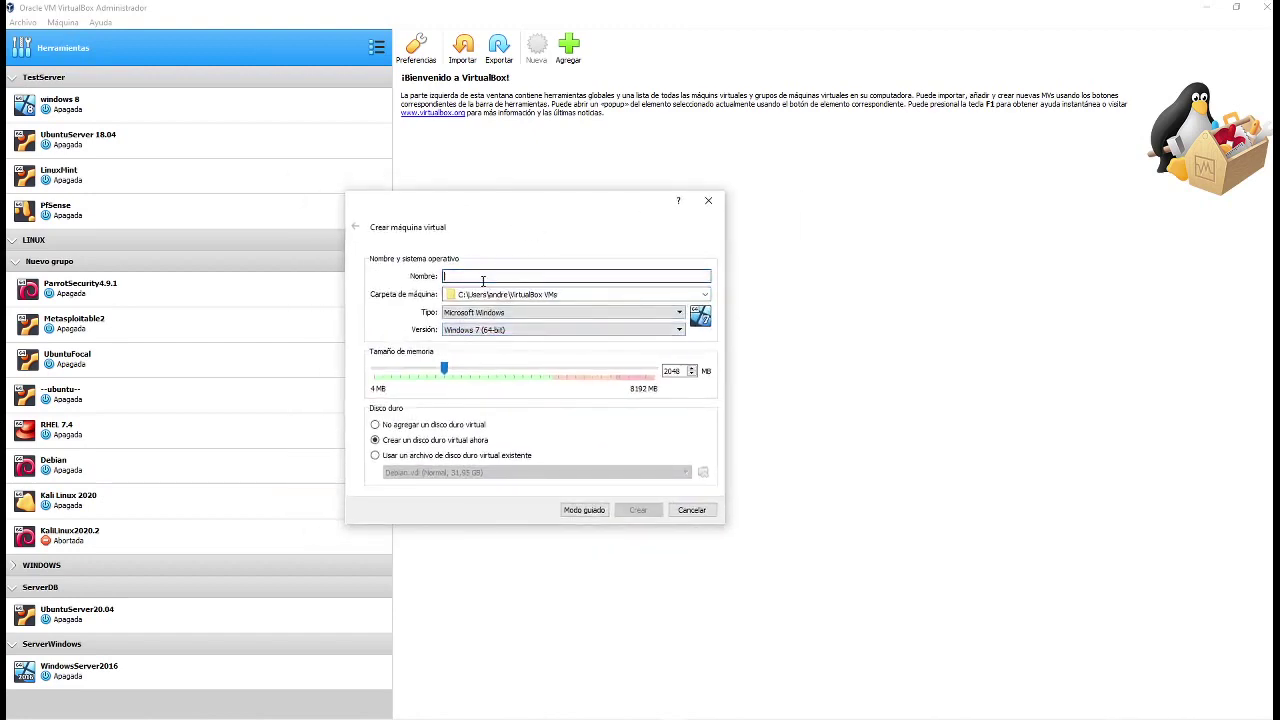
text(jhvfhasdi)
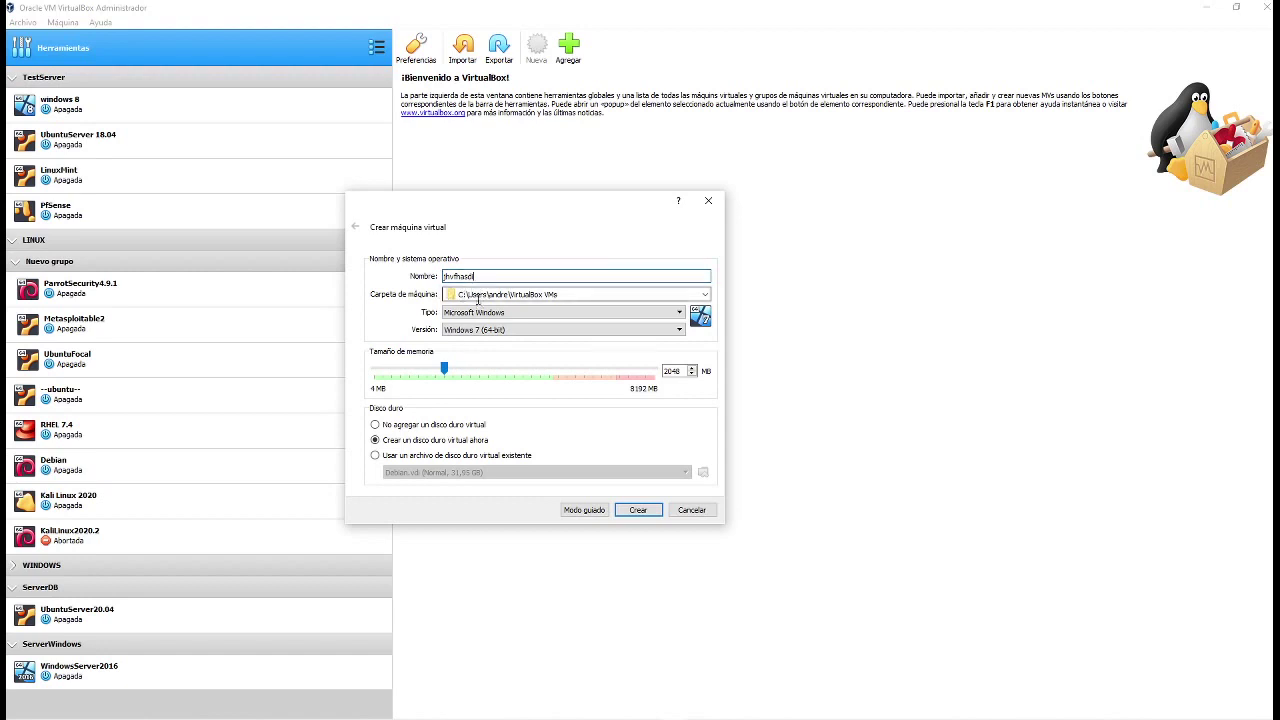
drag(578, 297, 538, 296)
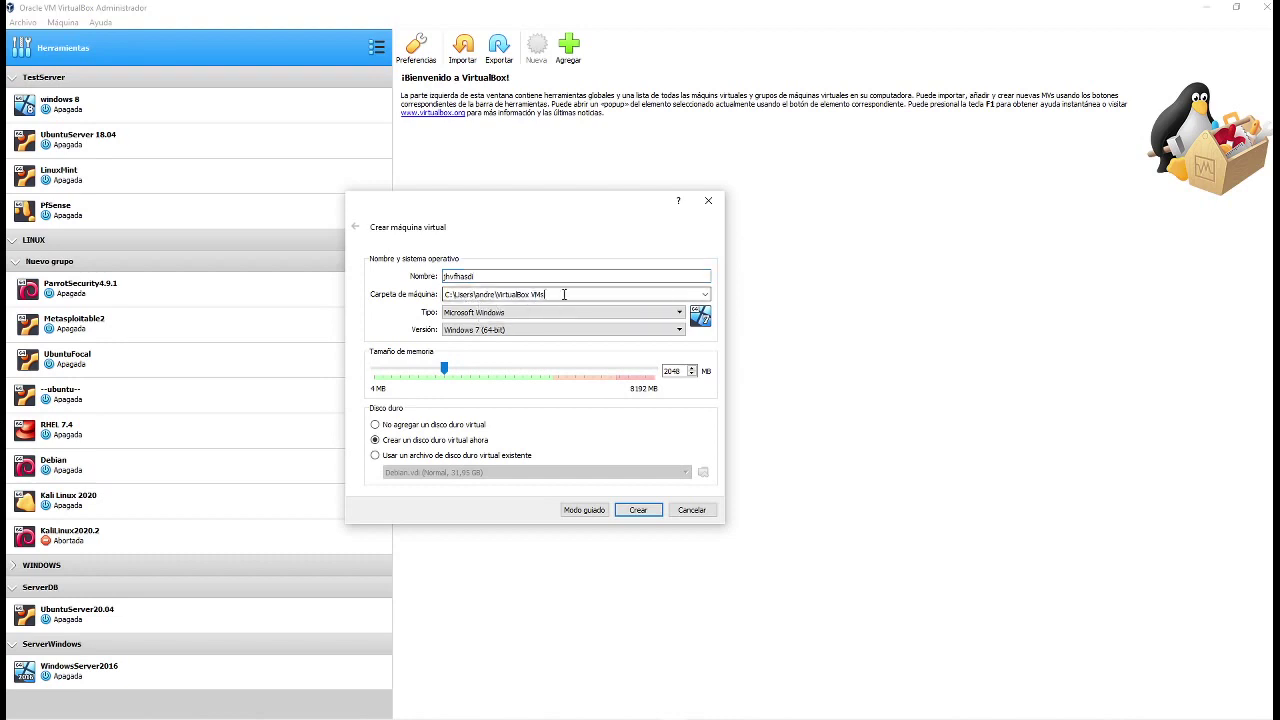
click(563, 292)
Set the machine's operating system type to Linux and keep the Oracle (64-bit) version after reviewing the available versions.
click(556, 318)
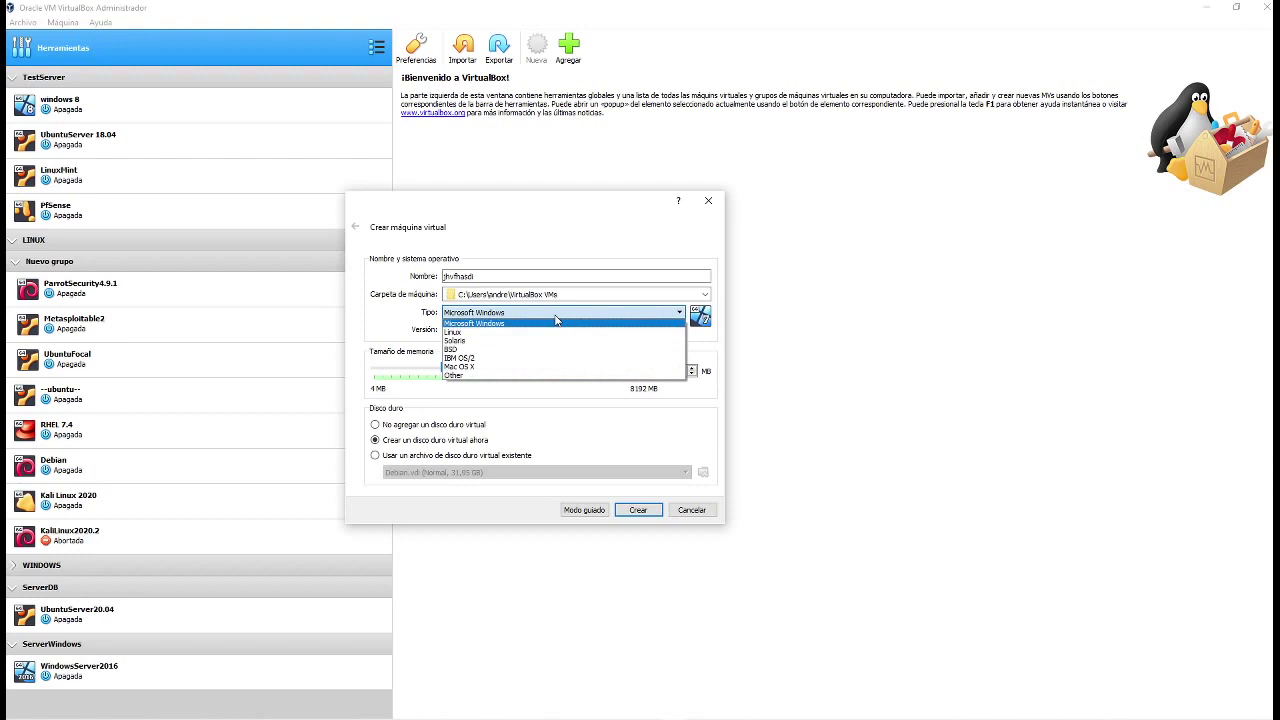
click(560, 332)
click(559, 336)
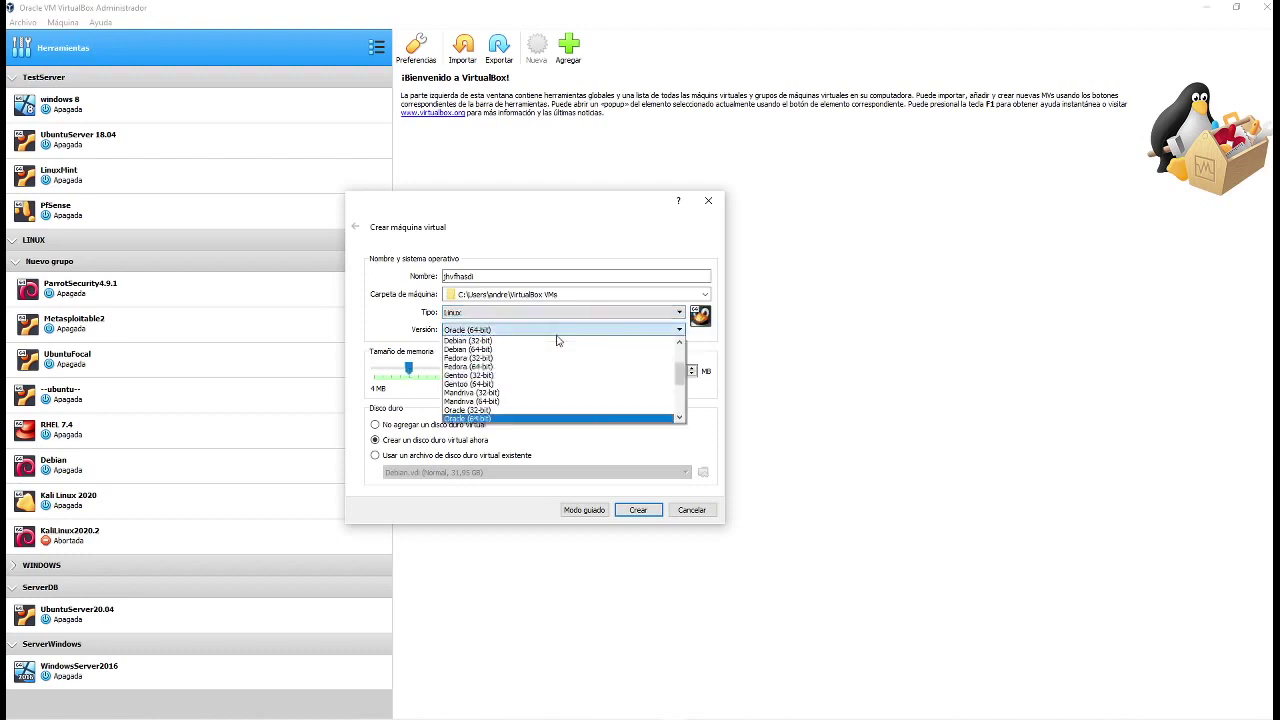
scroll(515, 374, up, 3)
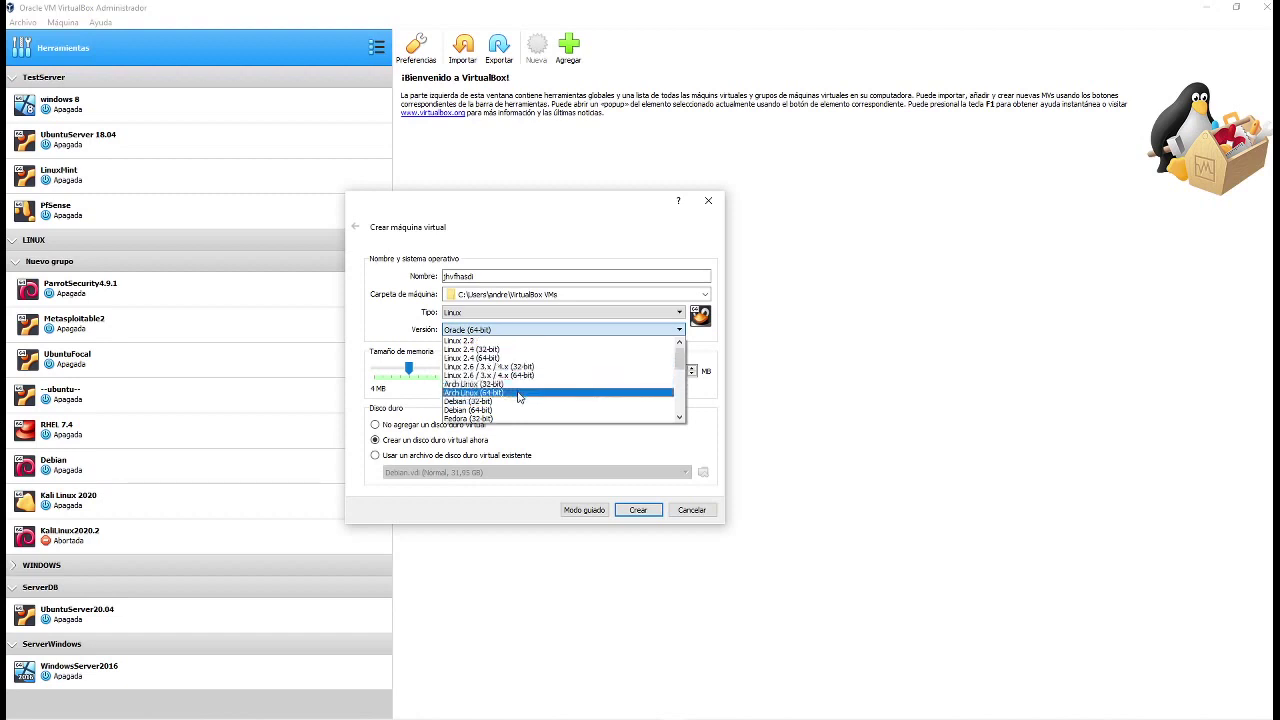
scroll(520, 410, down, 5)
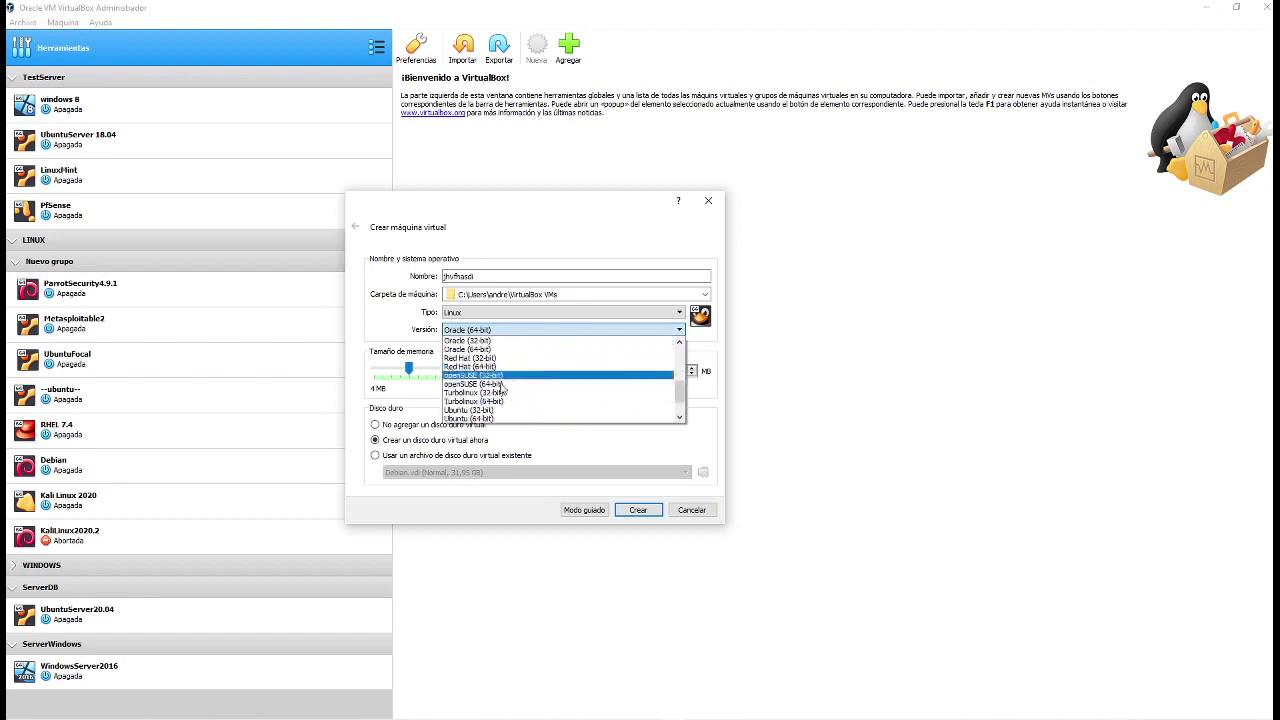
scroll(530, 385, down, 2)
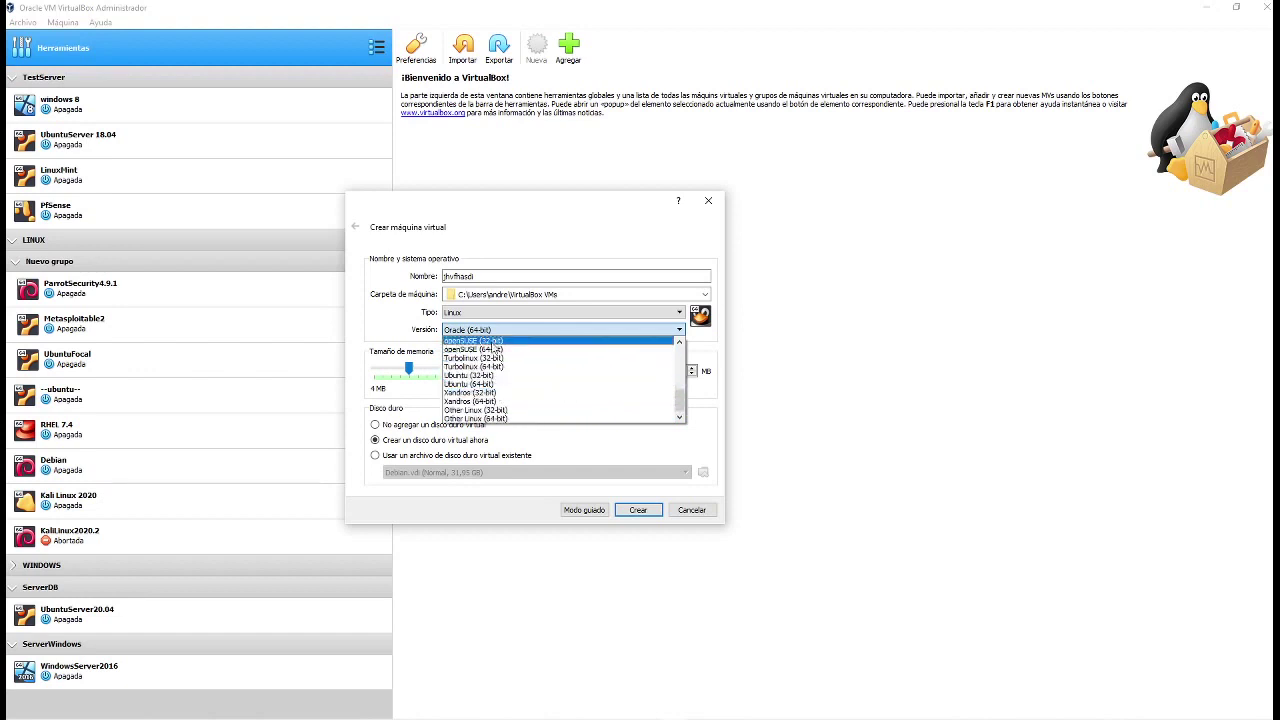
click(388, 331)
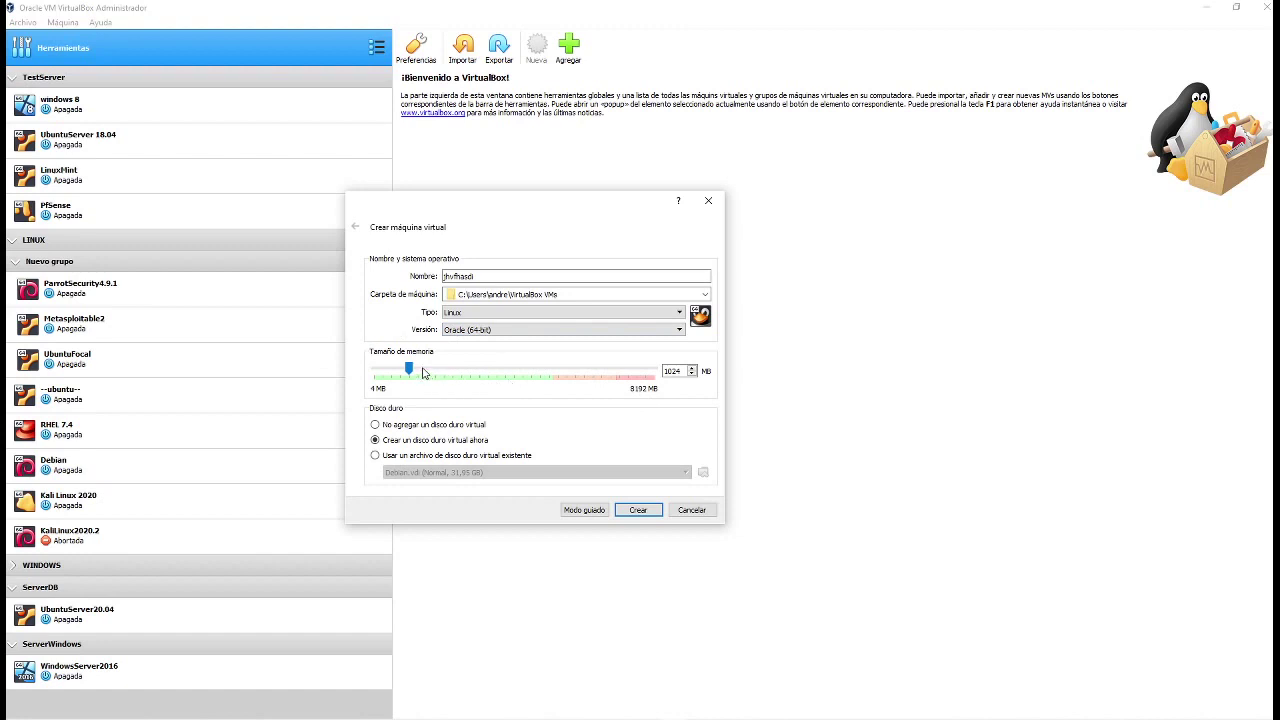
Set the machine's memory size to 2558 MB and proceed to creating its virtual hard disk.
drag(413, 370, 465, 371)
drag(346, 390, 245, 390)
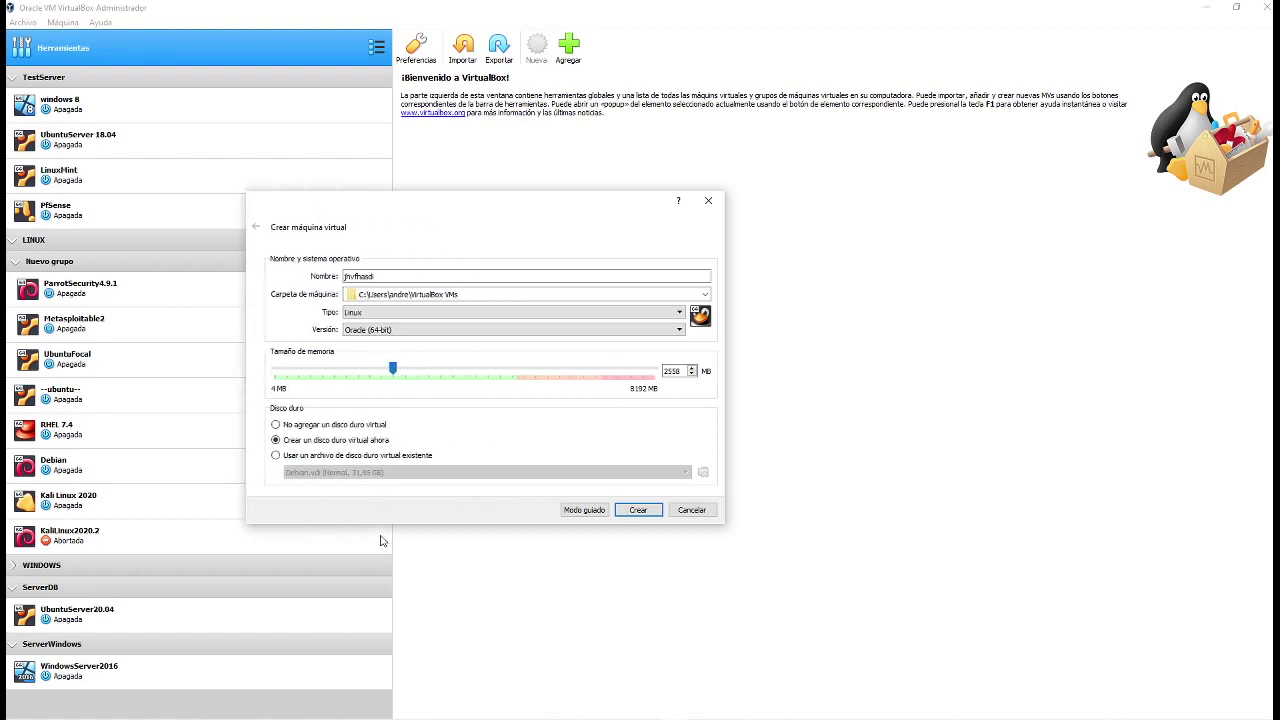
drag(379, 527, 379, 612)
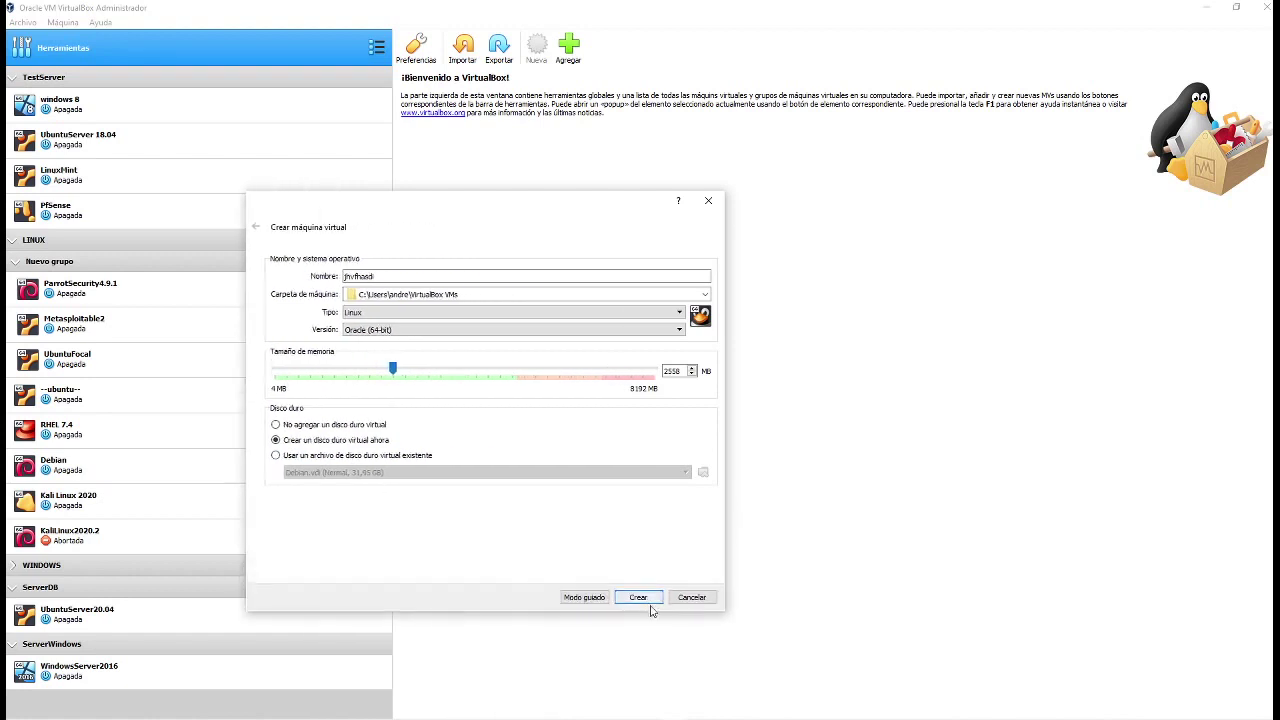
click(638, 597)
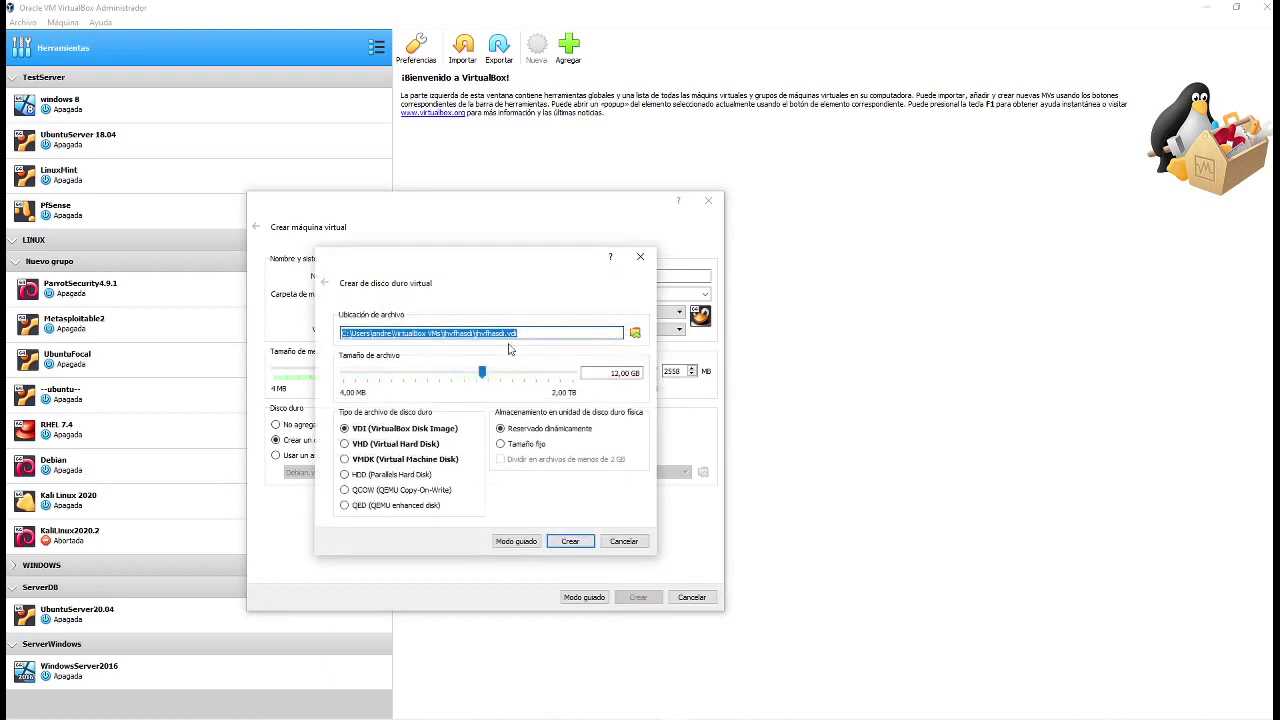
Set the virtual disk size to 36,65 GB and create it as a dynamically allocated VDI.
click(548, 336)
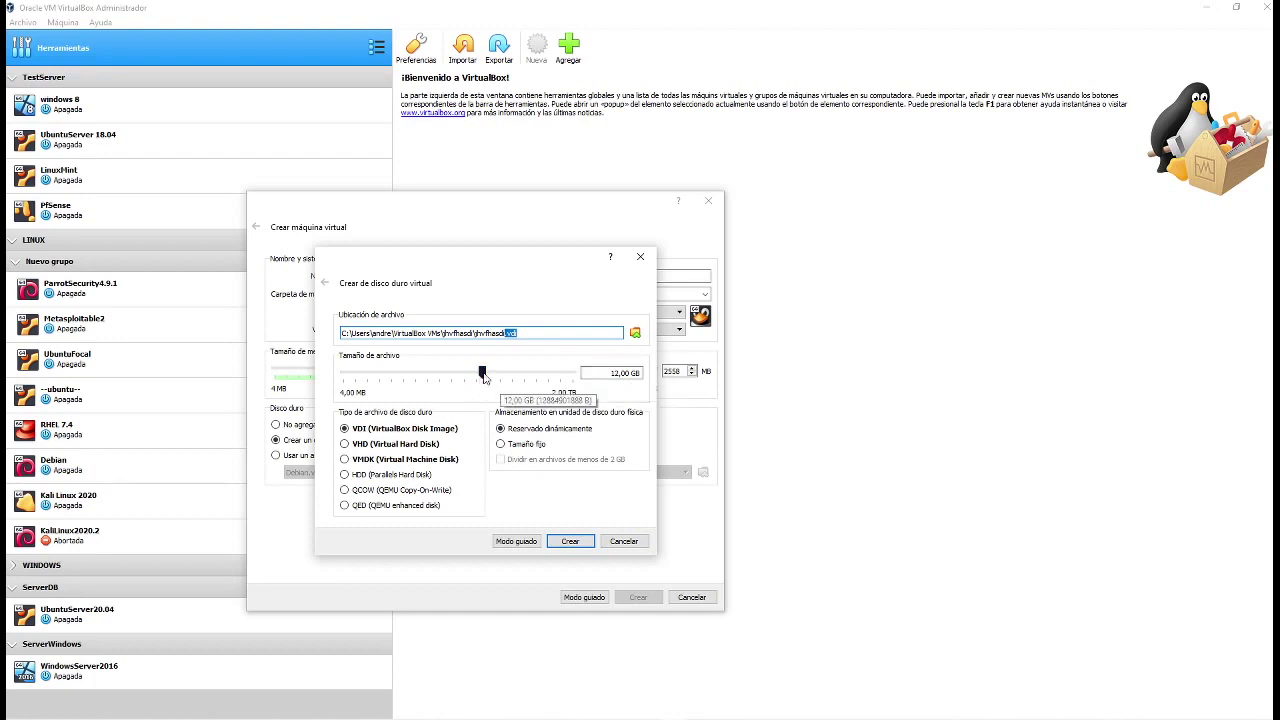
mouse_move(482, 372)
mouse_down()
mouse_move(516, 380)
mouse_move(502, 378)
mouse_up()
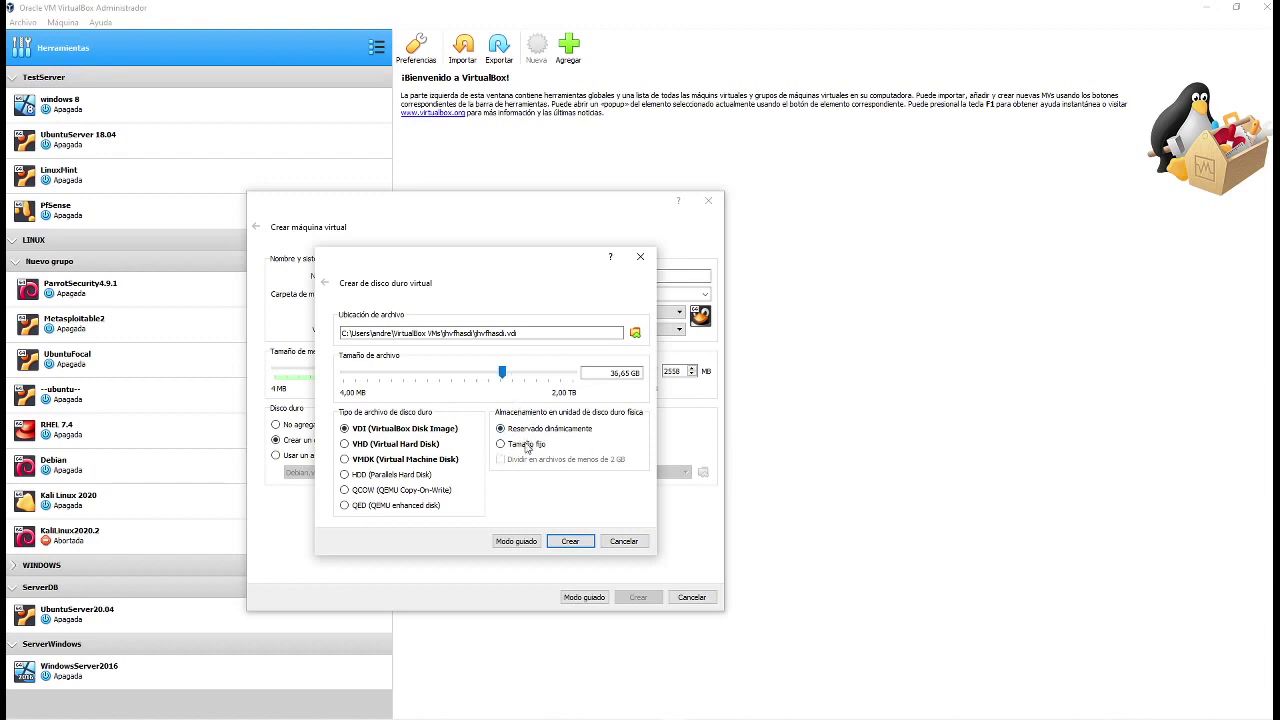
click(580, 543)
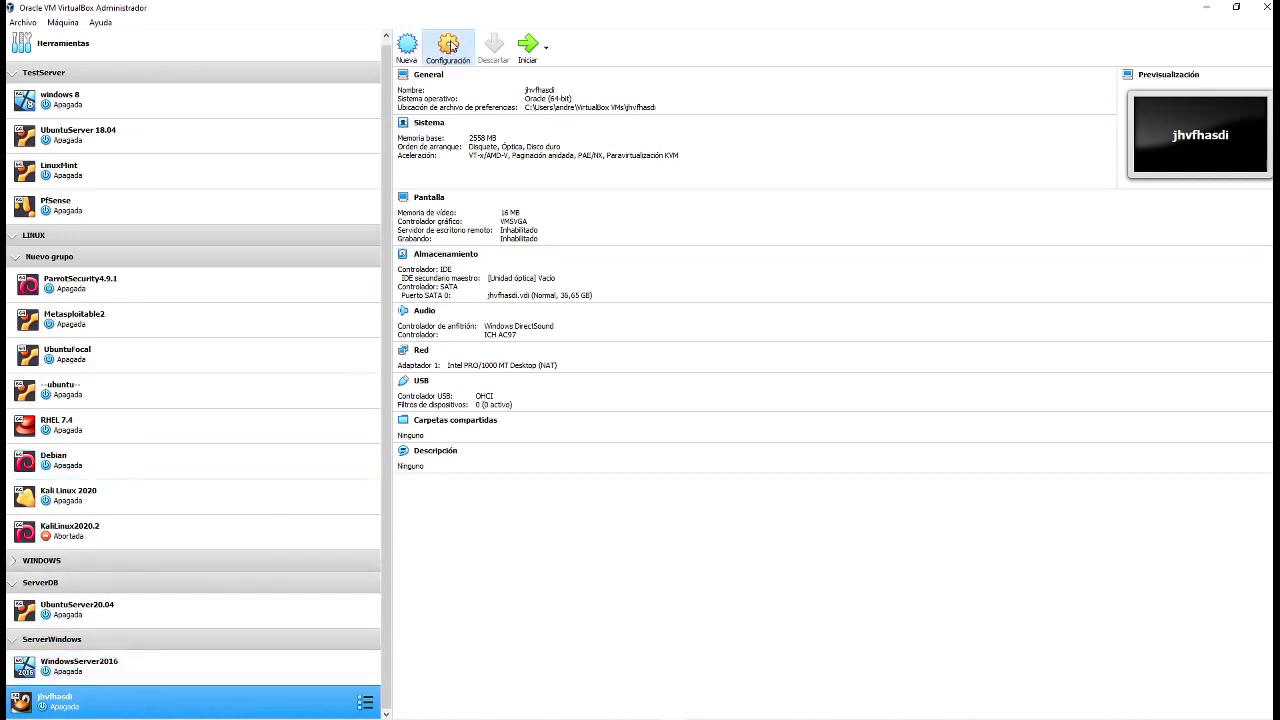
Open the jhvfhasdi machine's configuration and examine its motherboard, processor and acceleration settings.
click(449, 45)
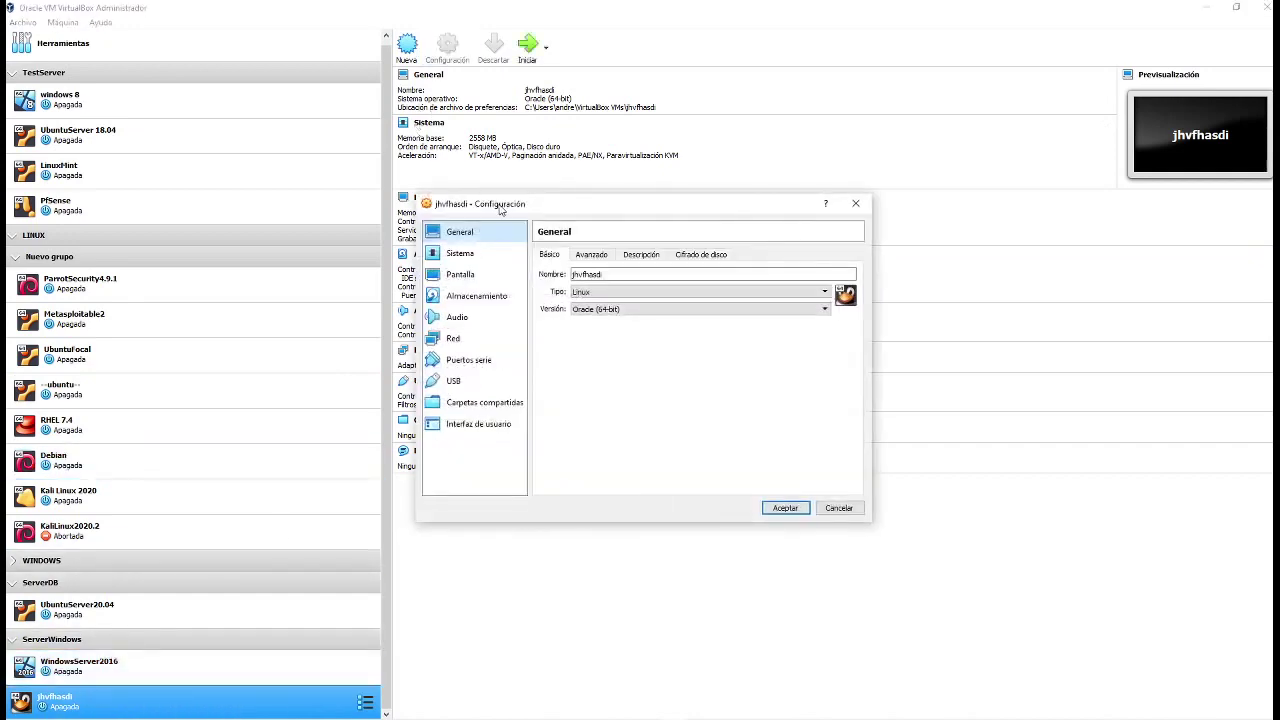
drag(500, 207, 325, 198)
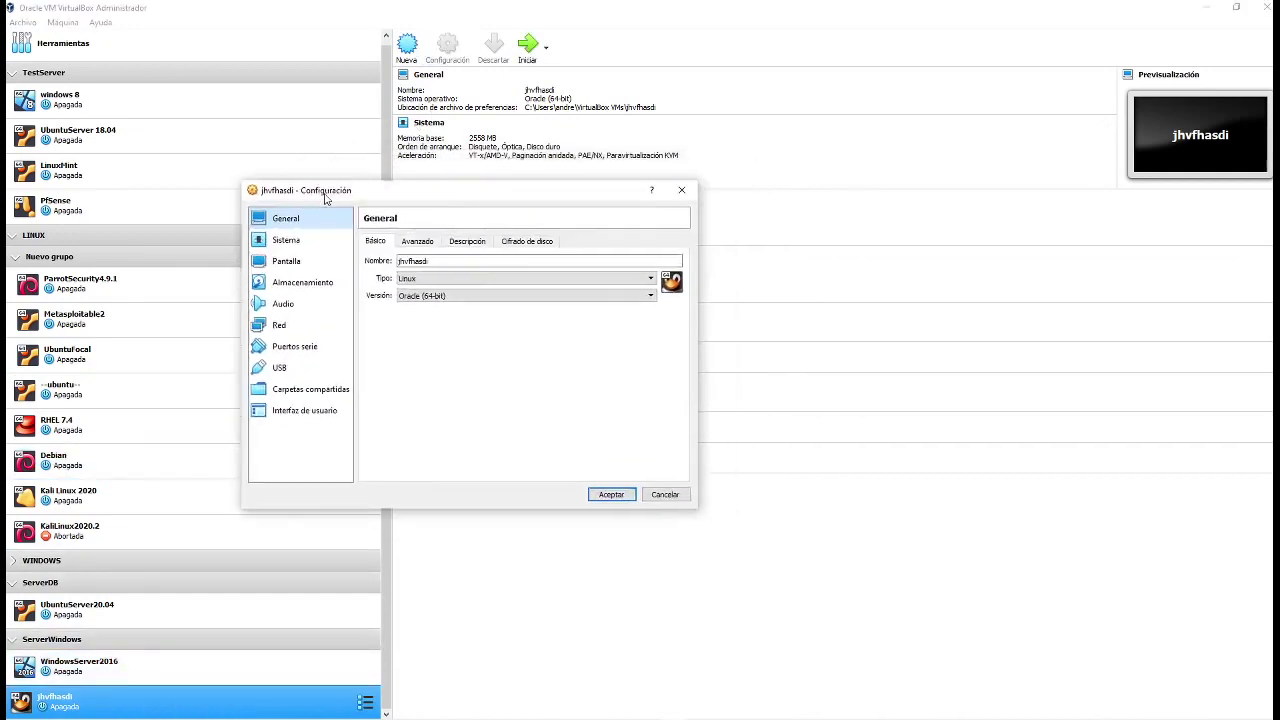
click(290, 242)
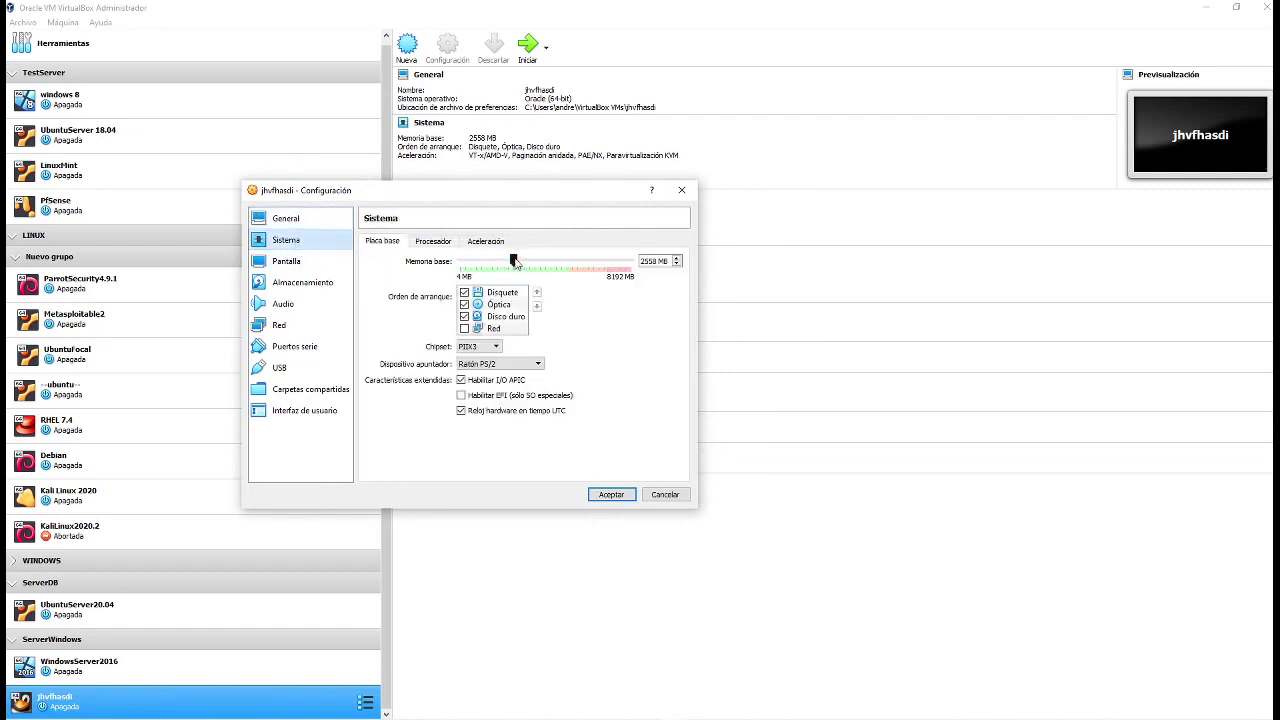
click(427, 244)
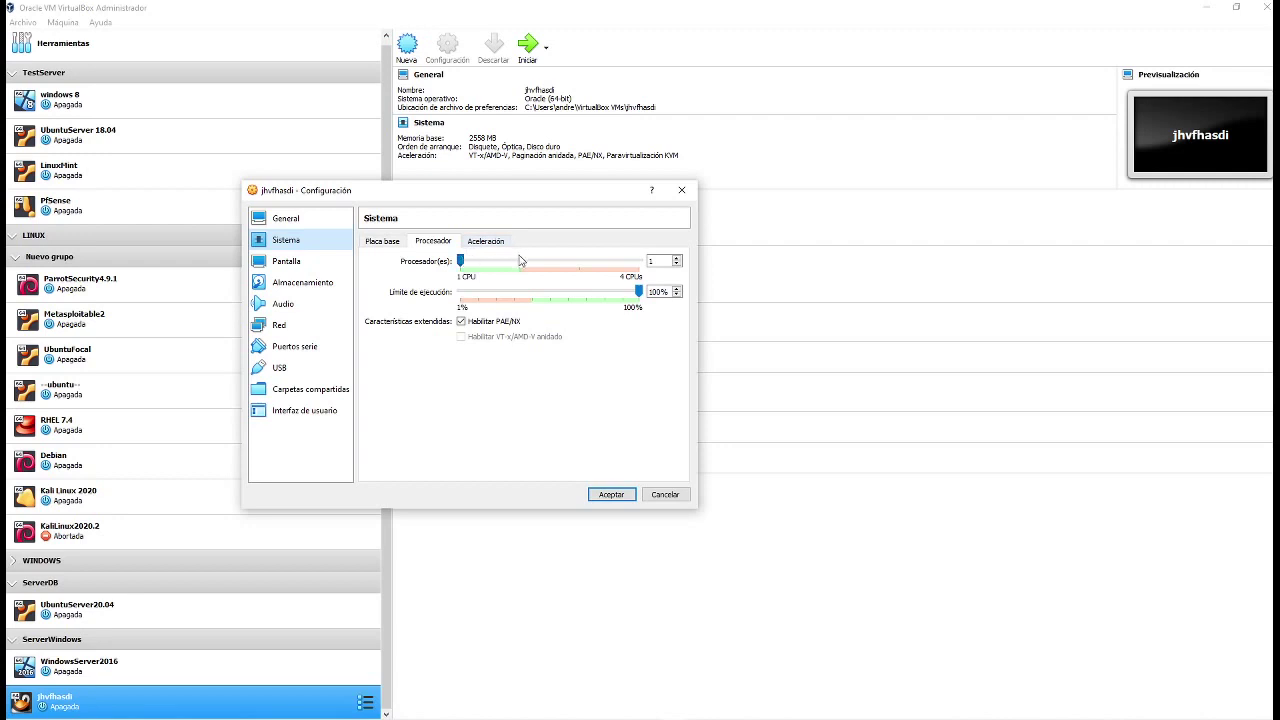
click(484, 246)
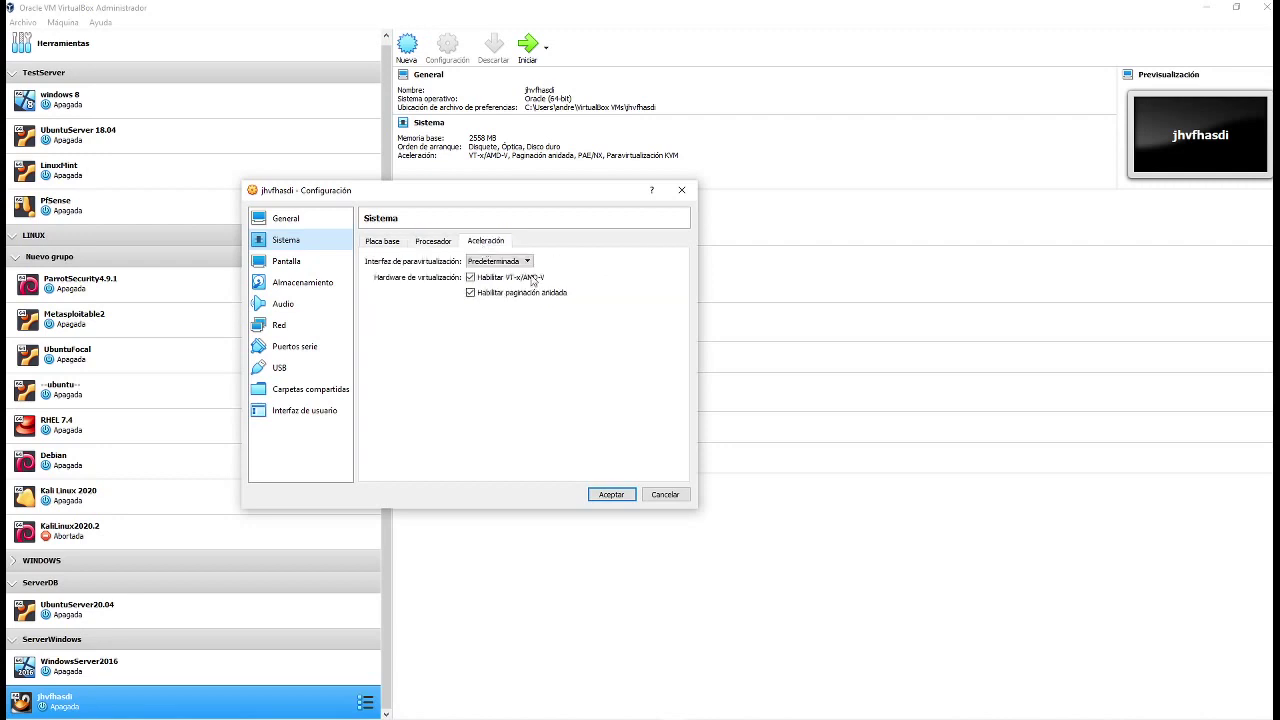
click(432, 244)
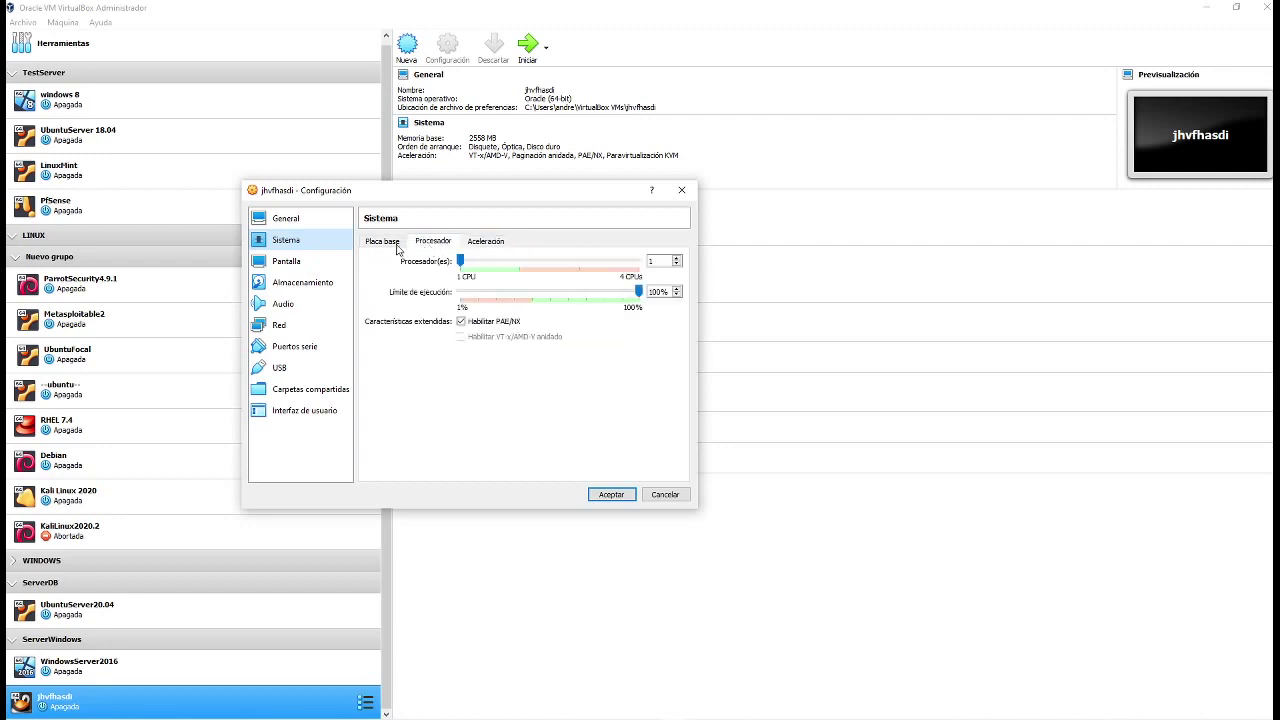
click(400, 246)
Examine the machine's storage devices, comparing the SATA hard disk's attributes with those of the empty IDE optical drive.
click(310, 282)
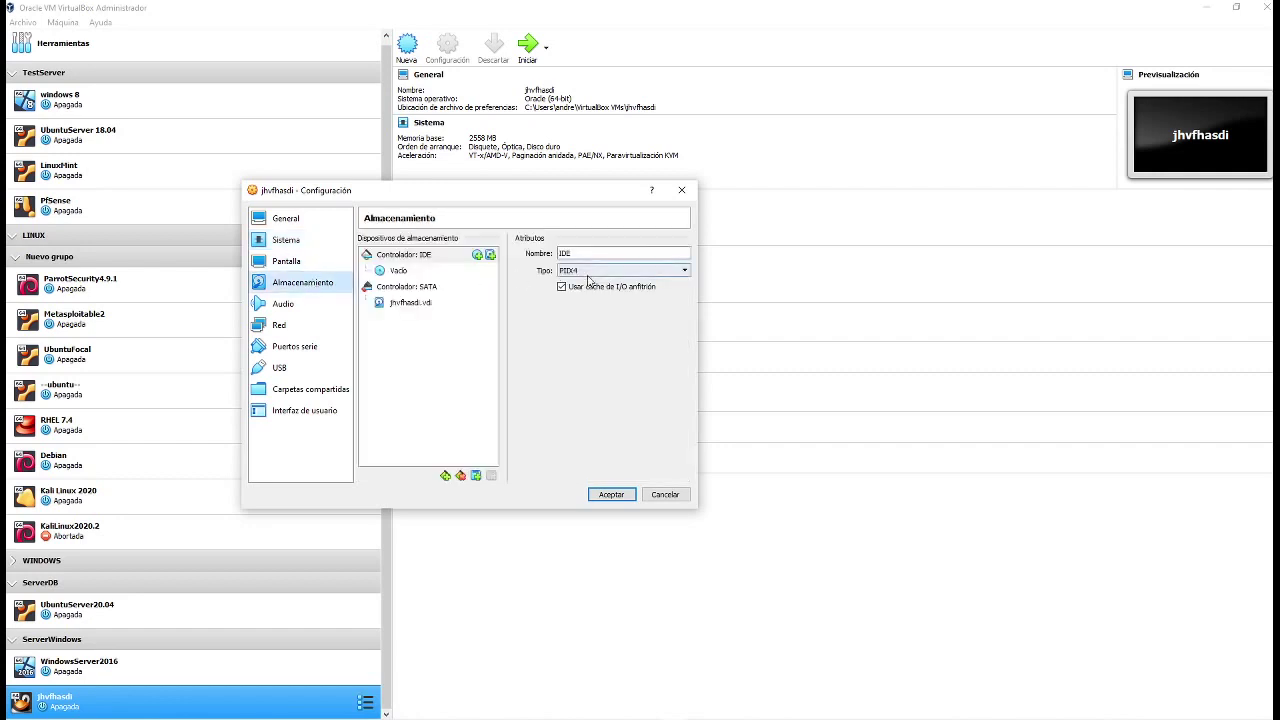
click(410, 302)
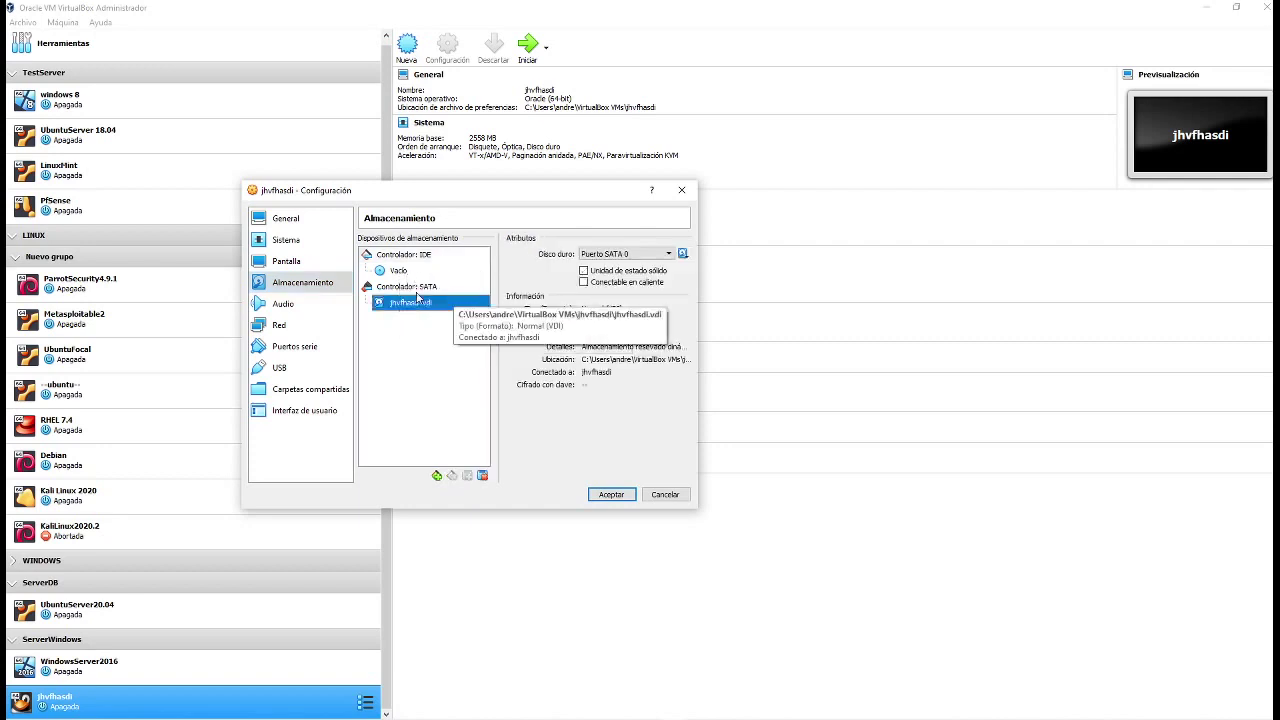
click(409, 274)
click(424, 303)
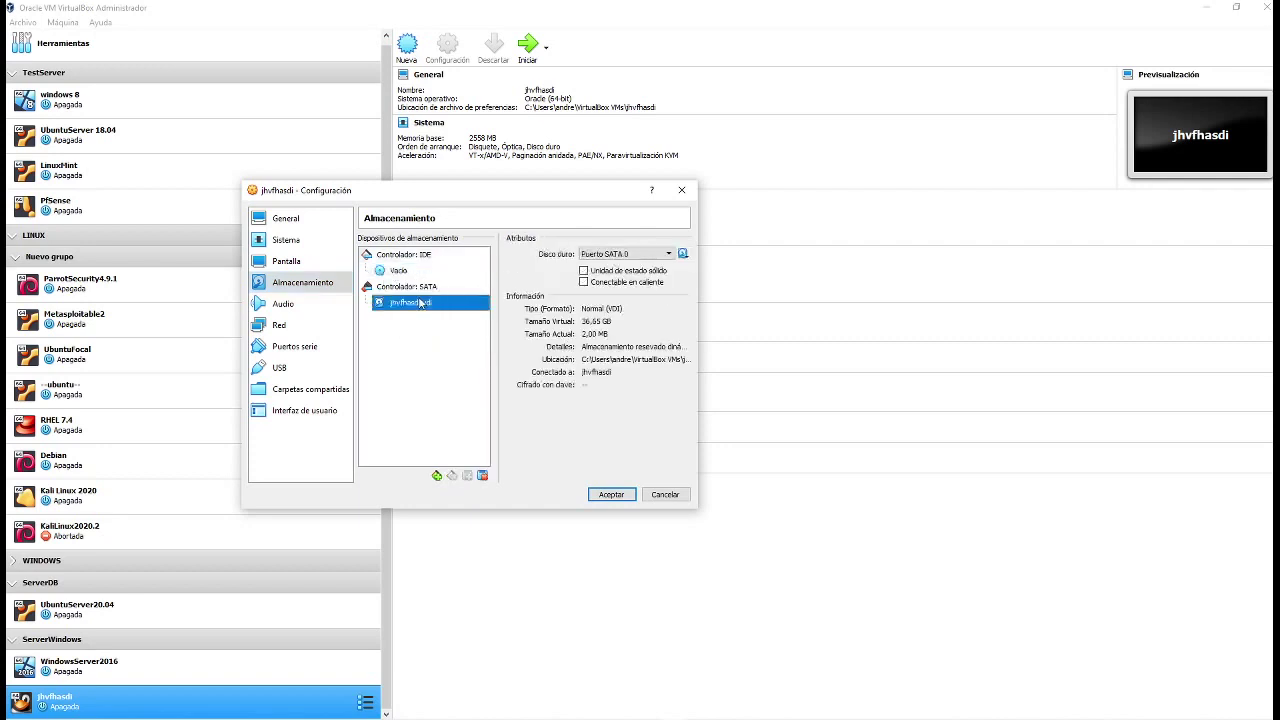
click(405, 278)
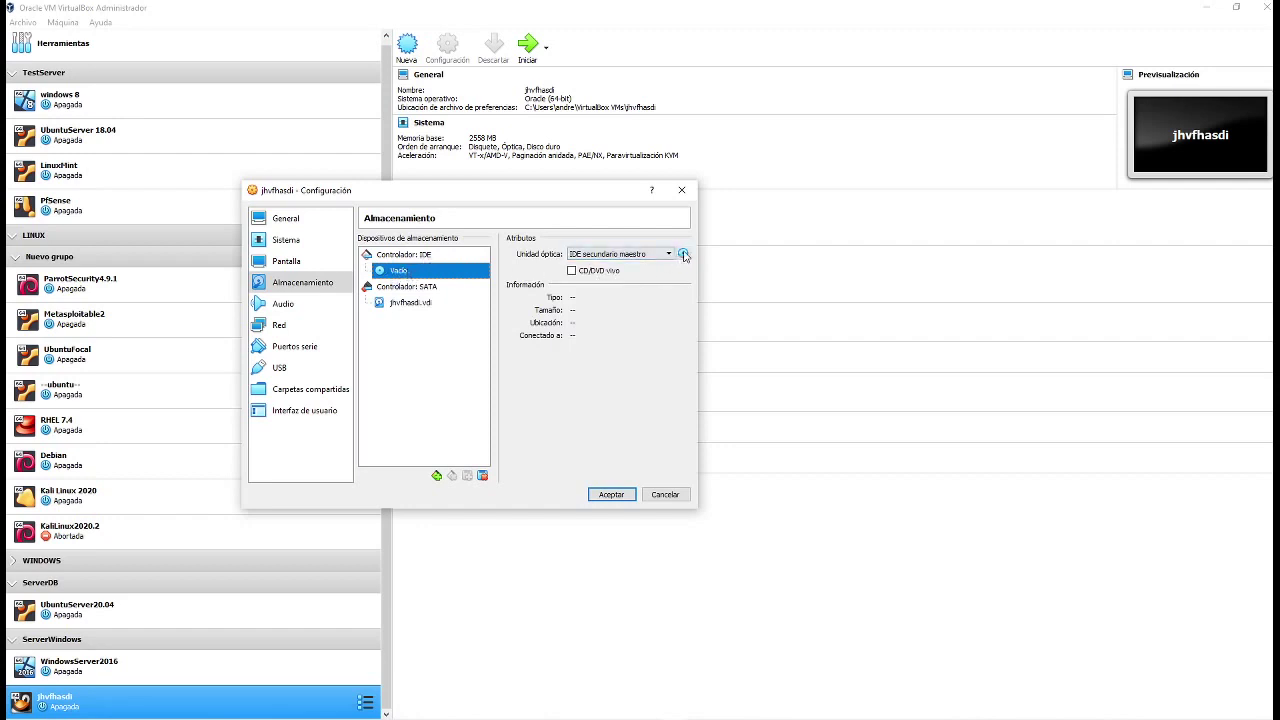
click(618, 256)
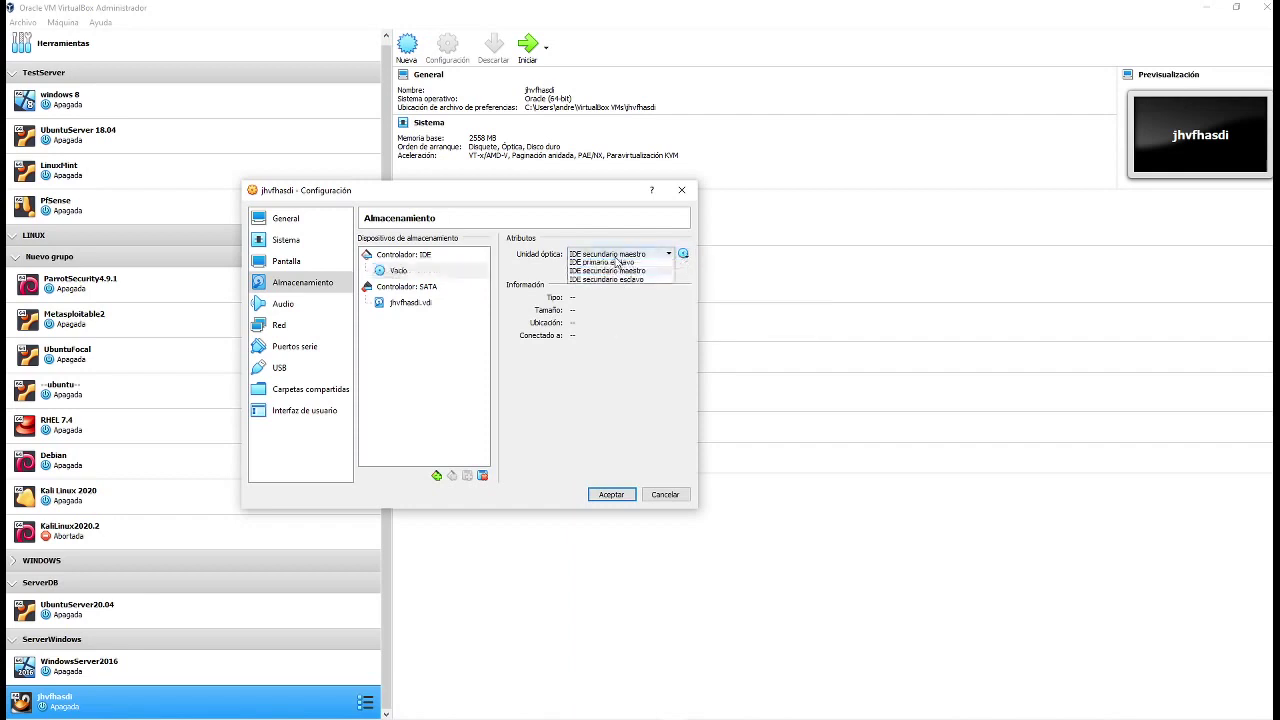
click(618, 258)
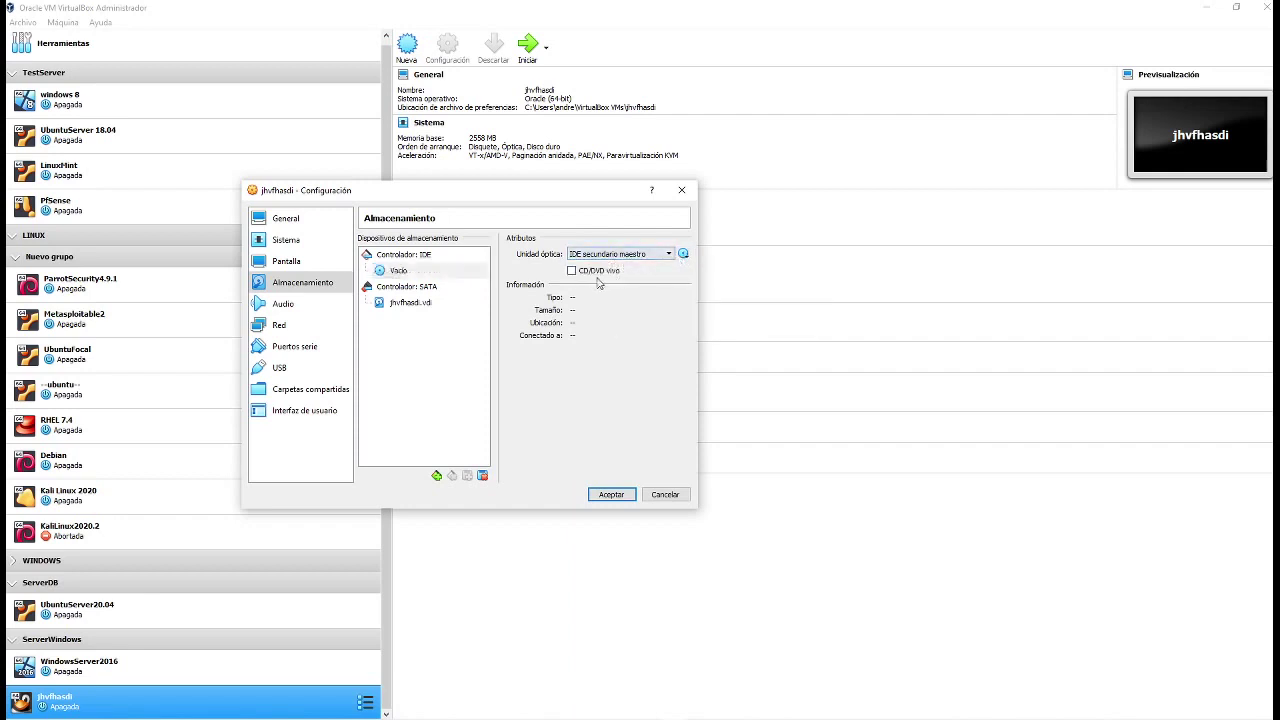
click(574, 272)
Browse the Descargas folder for an optical disc image, cancel the selection and accept the machine's configuration.
click(684, 255)
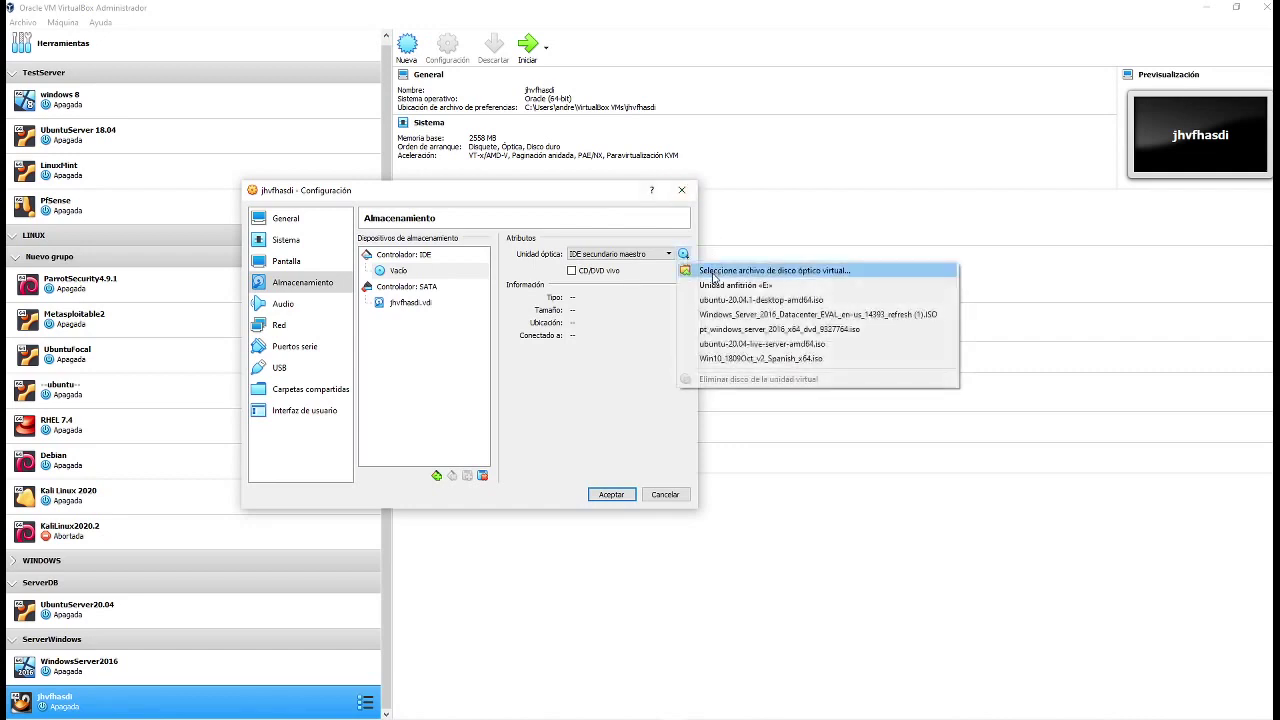
click(713, 271)
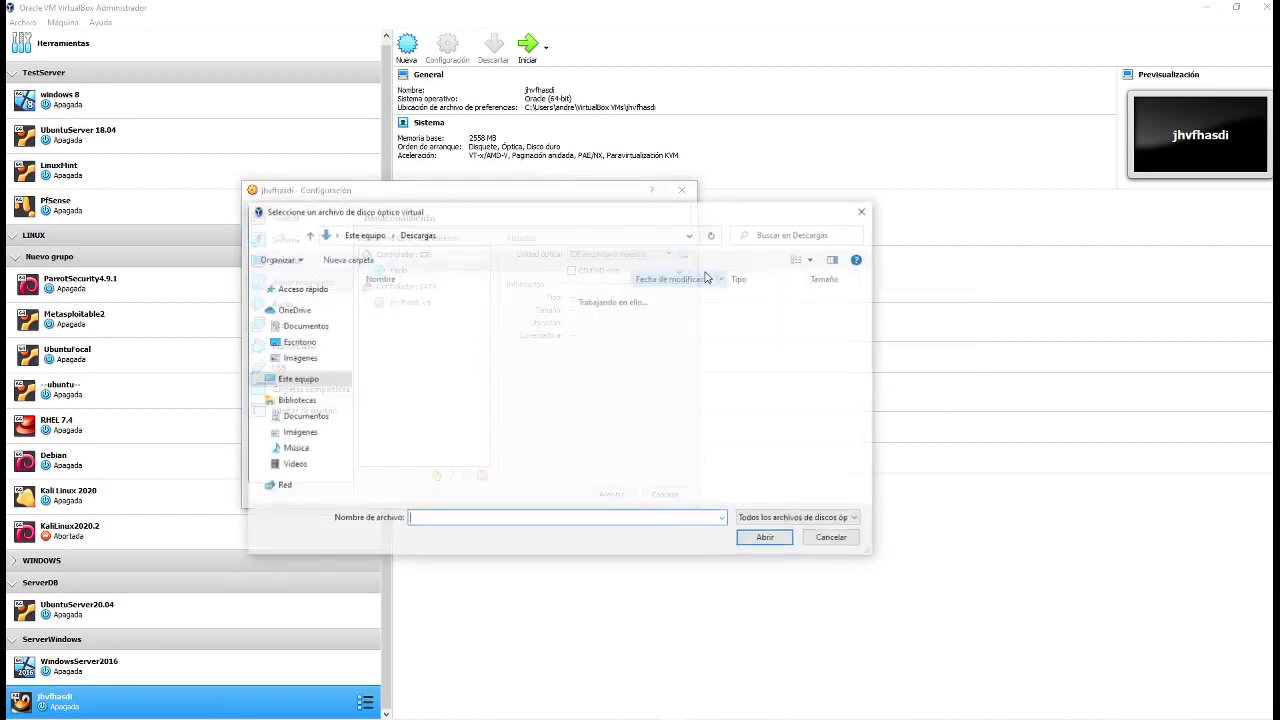
scroll(463, 397, down, 2)
scroll(455, 400, down, 8)
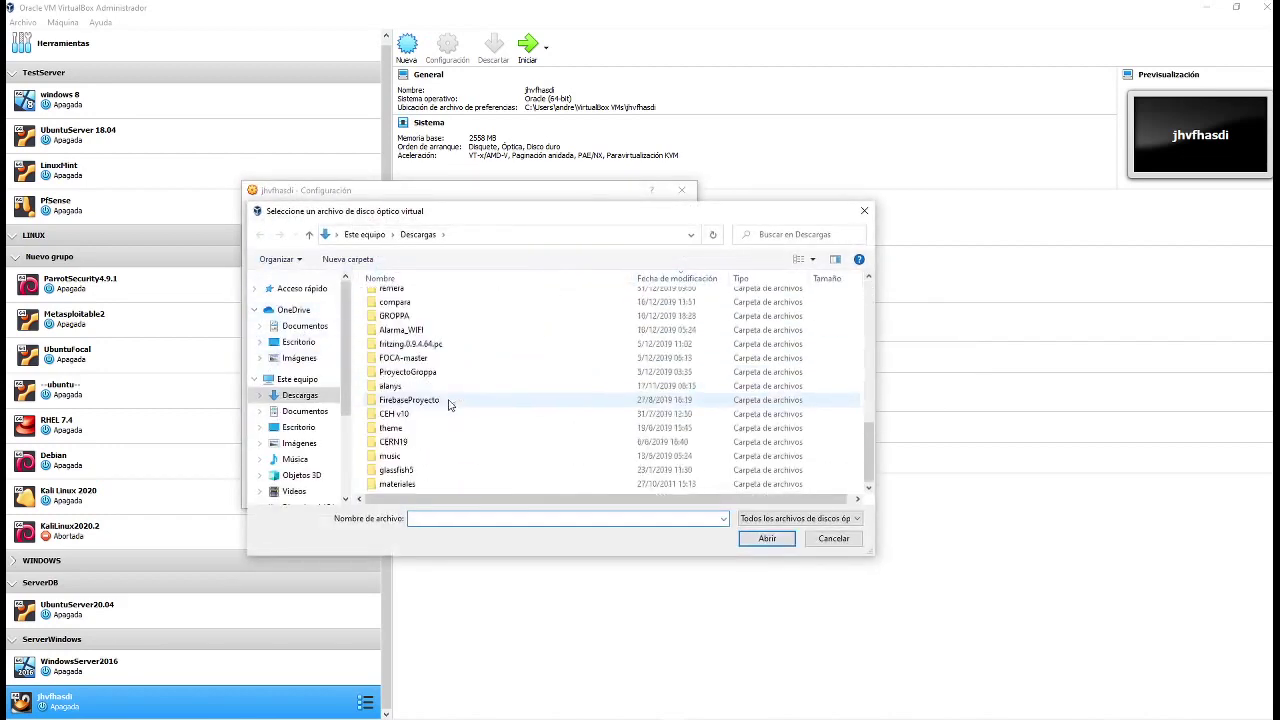
scroll(449, 400, up, 10)
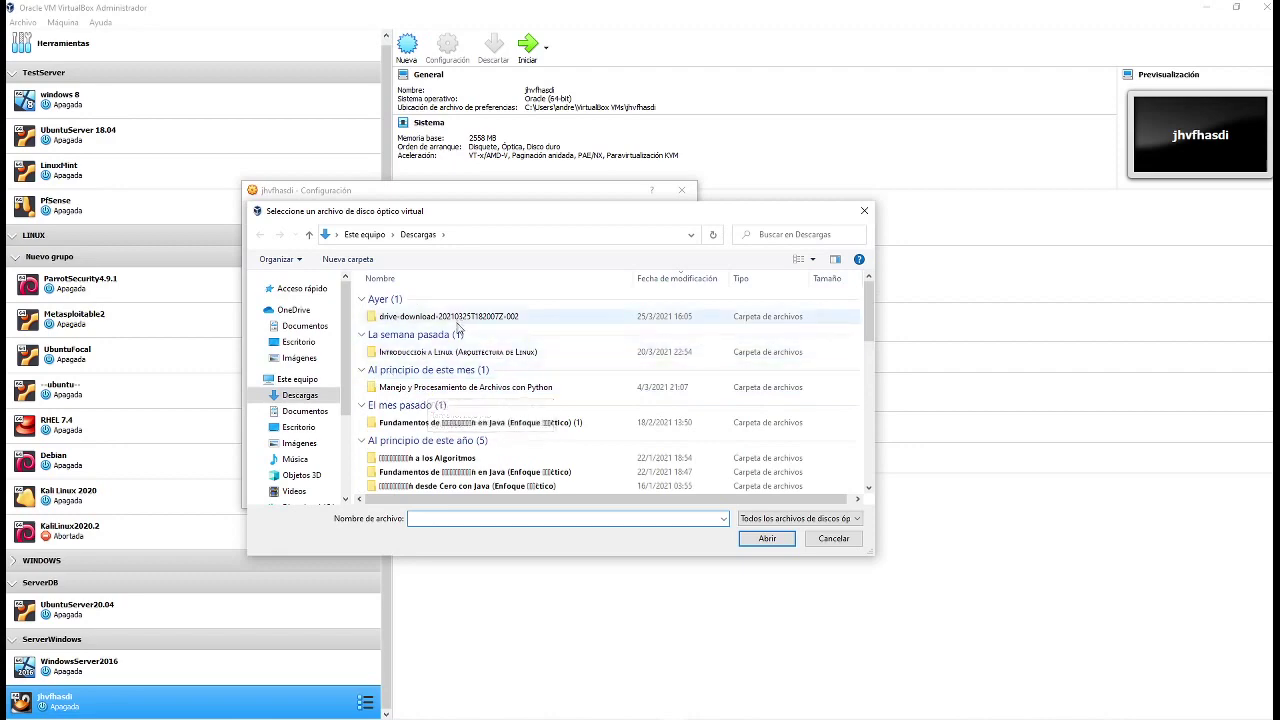
drag(517, 210, 480, 197)
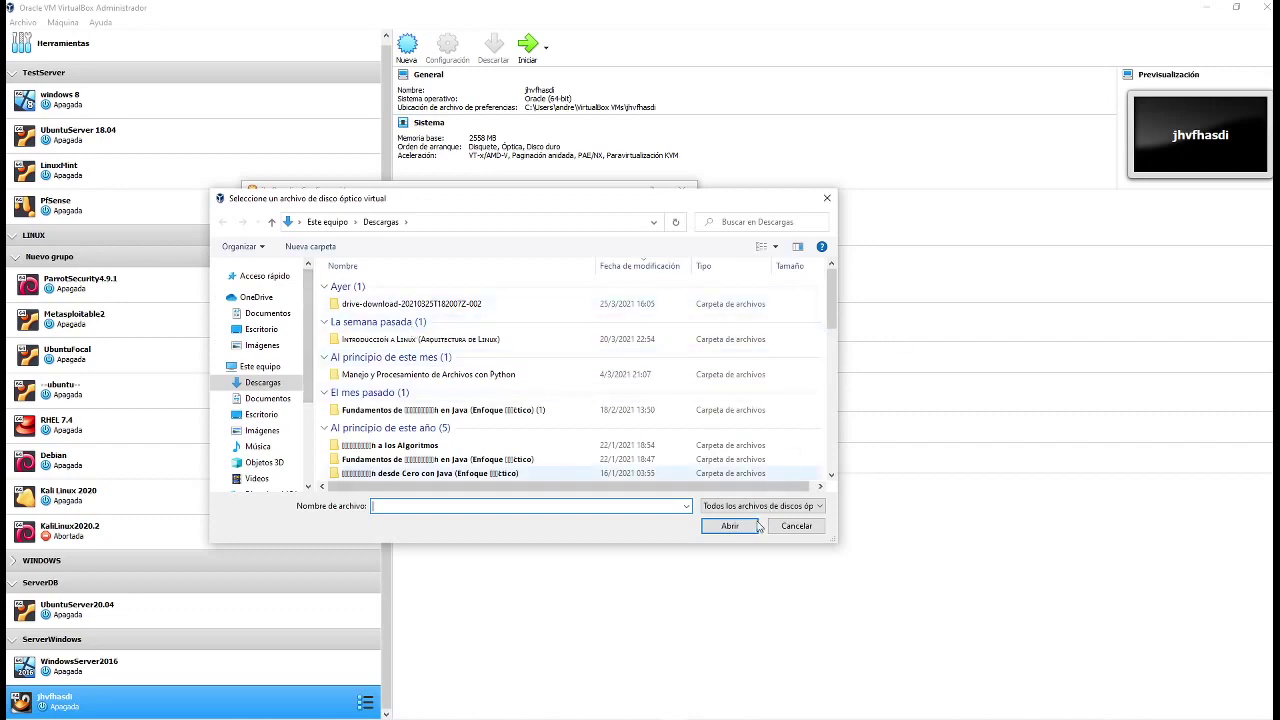
click(797, 526)
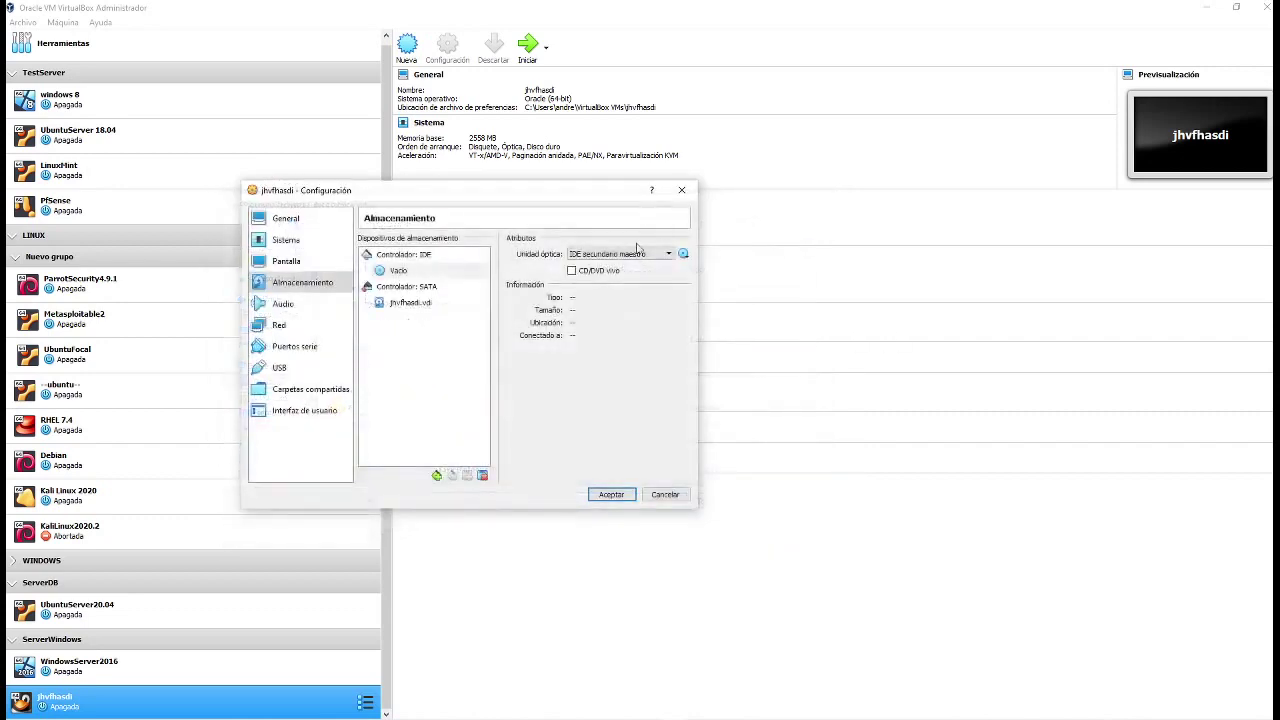
click(627, 496)
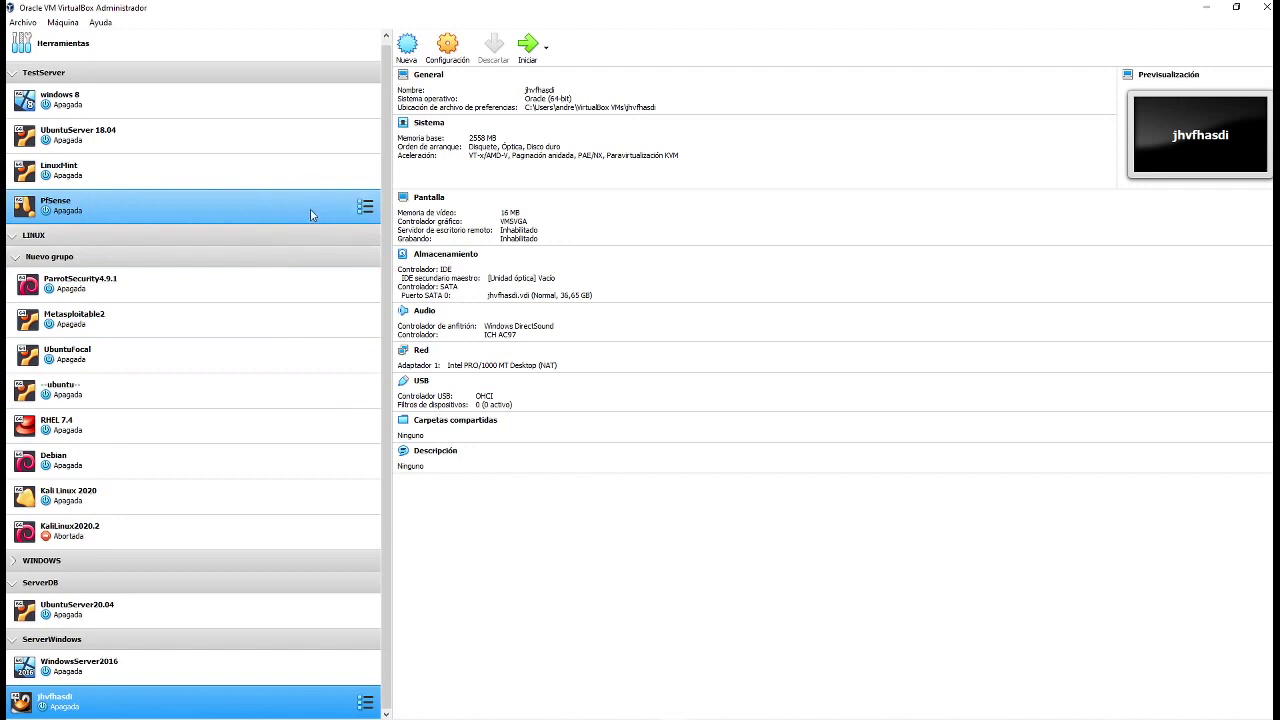
mouse_move(176, 708)
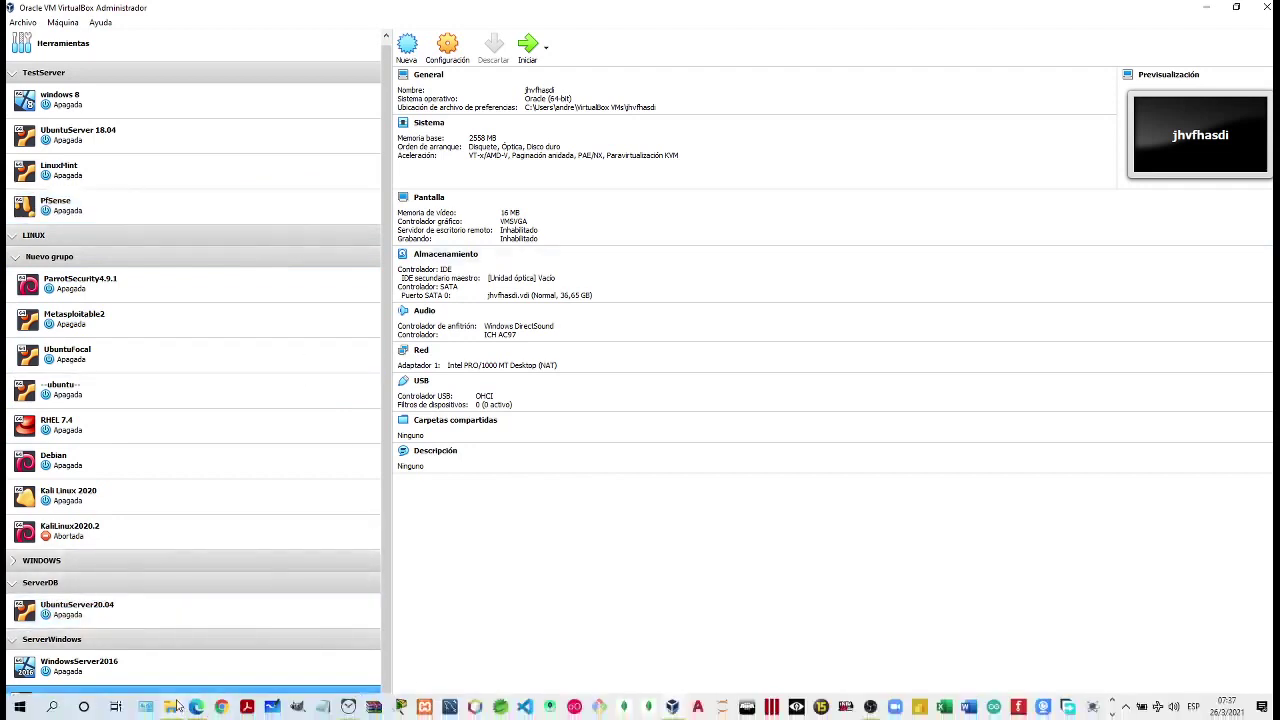